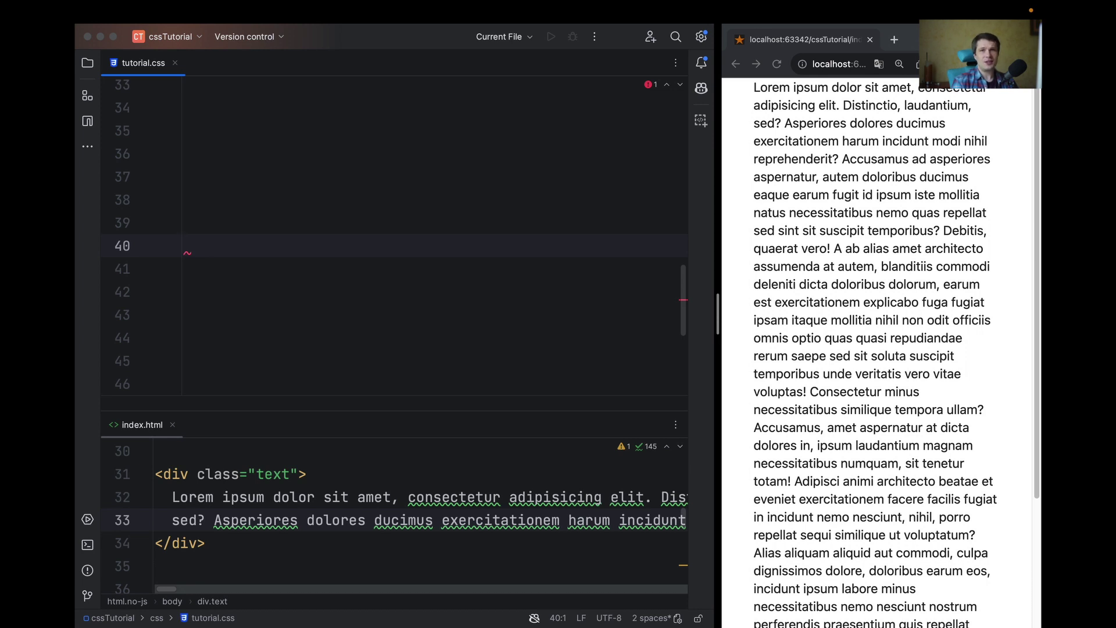
text(.text:)
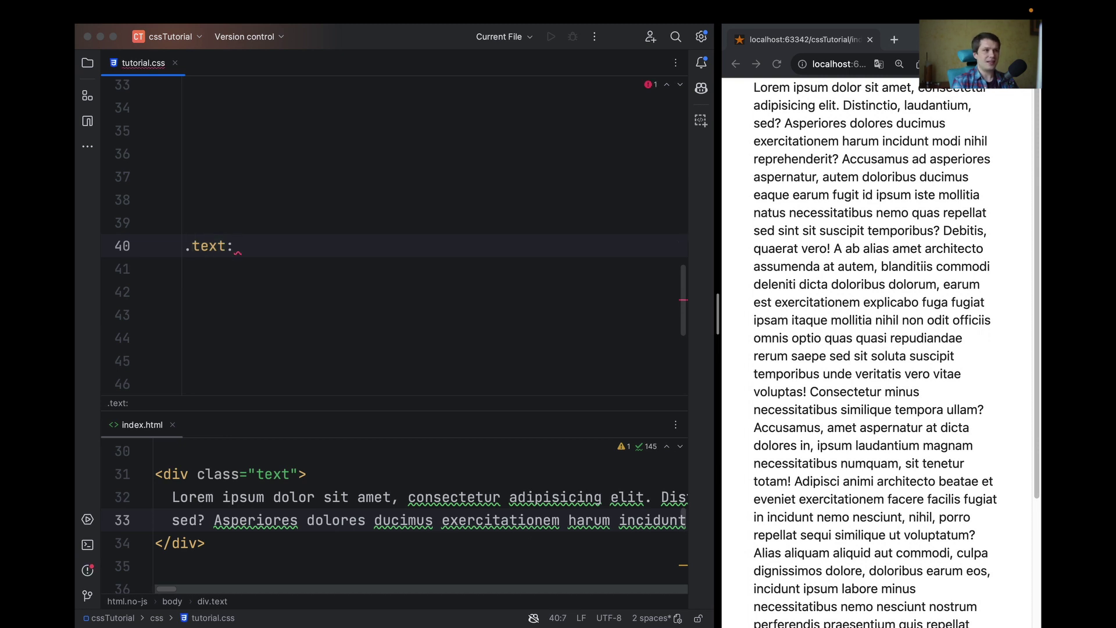
text(fi)
Create an empty .text:first-letter rule with its body opened on a new line.
key(Tab)
text({)
key(Return)
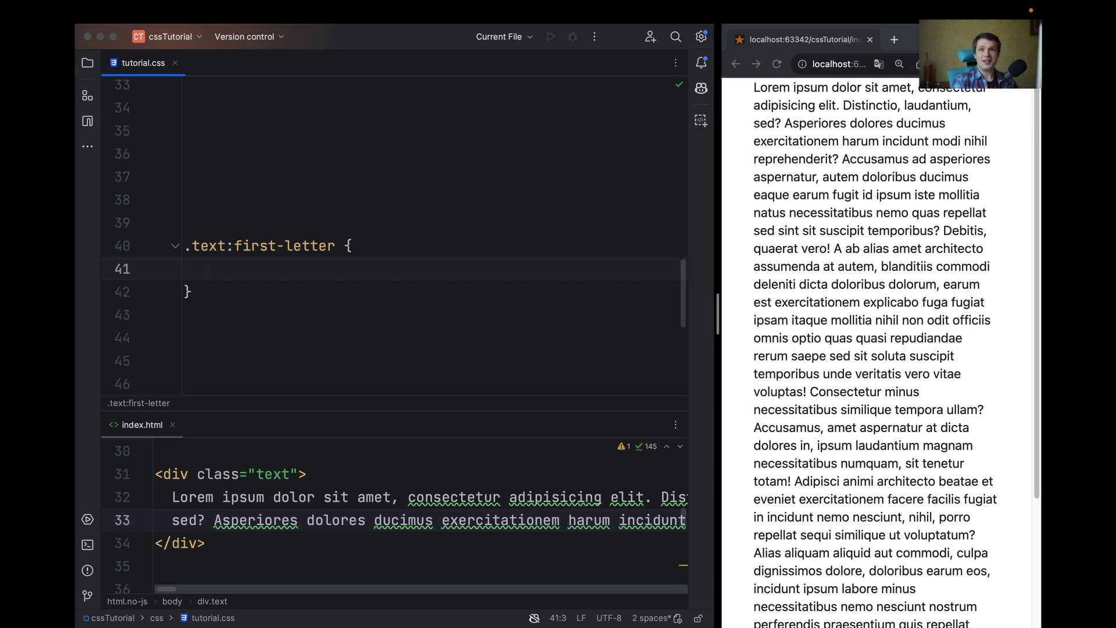
Add Merriweather serif bold, 1rem right margin and a 0.25rem purple text-shadow to the first letter.
text(font-family: "Merriweather", serif;   font-weight: bold;   margin-right: 1rem;   text-shadow: 0.25rem 0.25rem purple;)
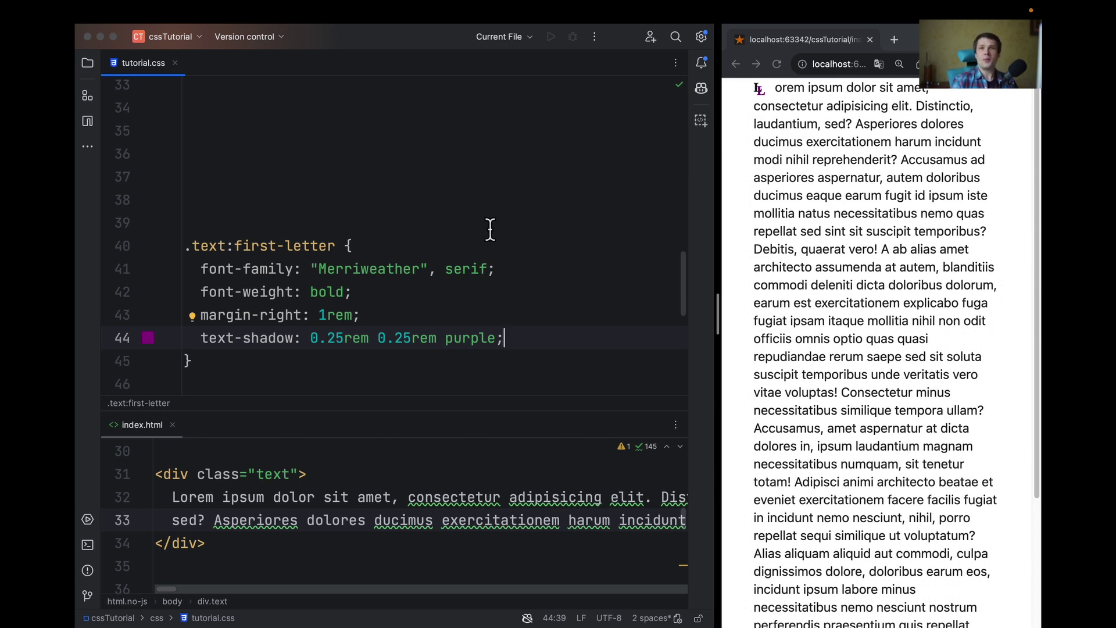
Add an initial-letter: 2 3 declaration so the first letter becomes a raised drop cap.
key(Return)
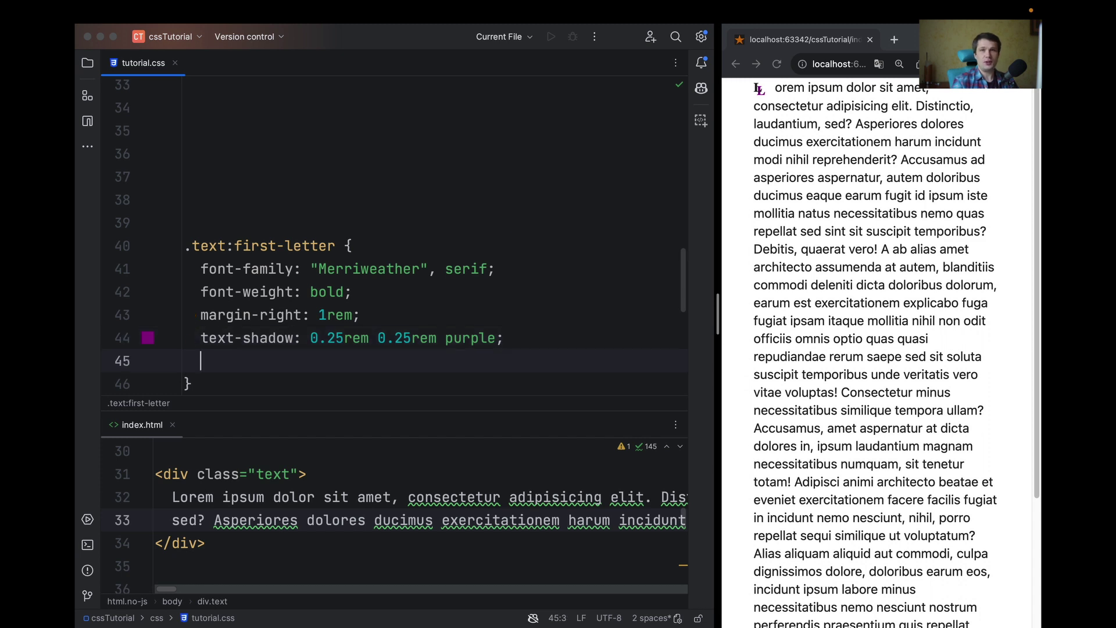
text(ini)
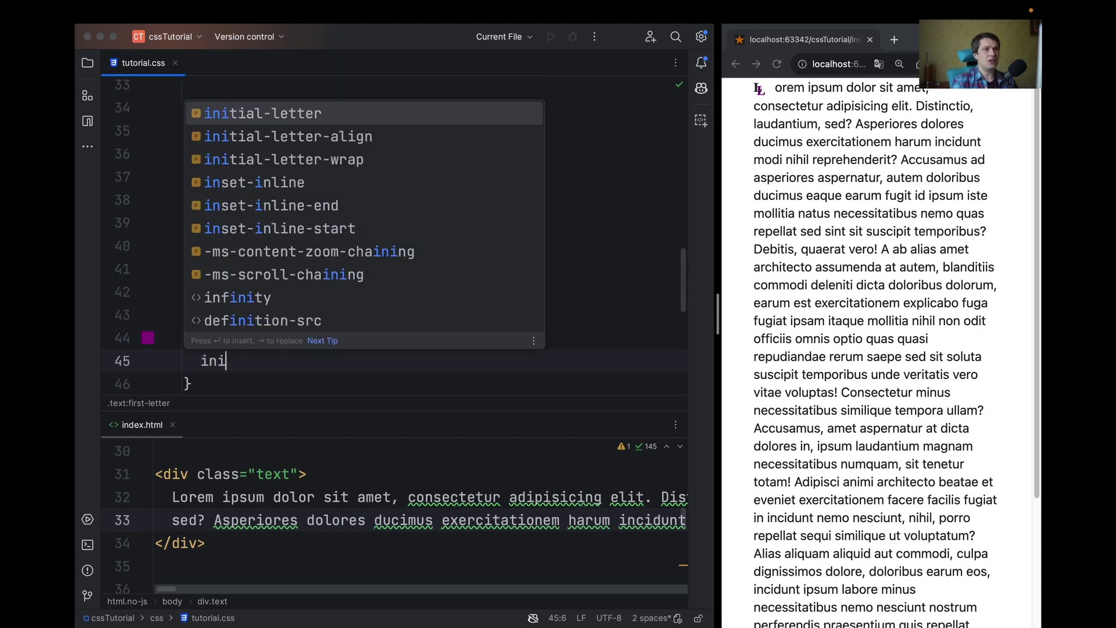
key(Return)
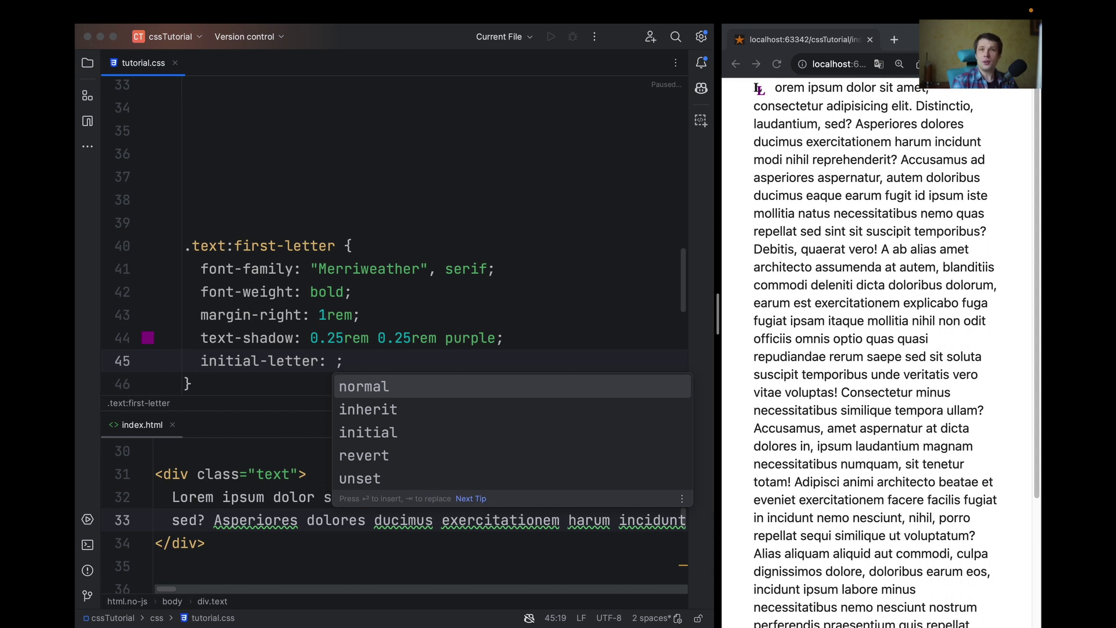
text(2)
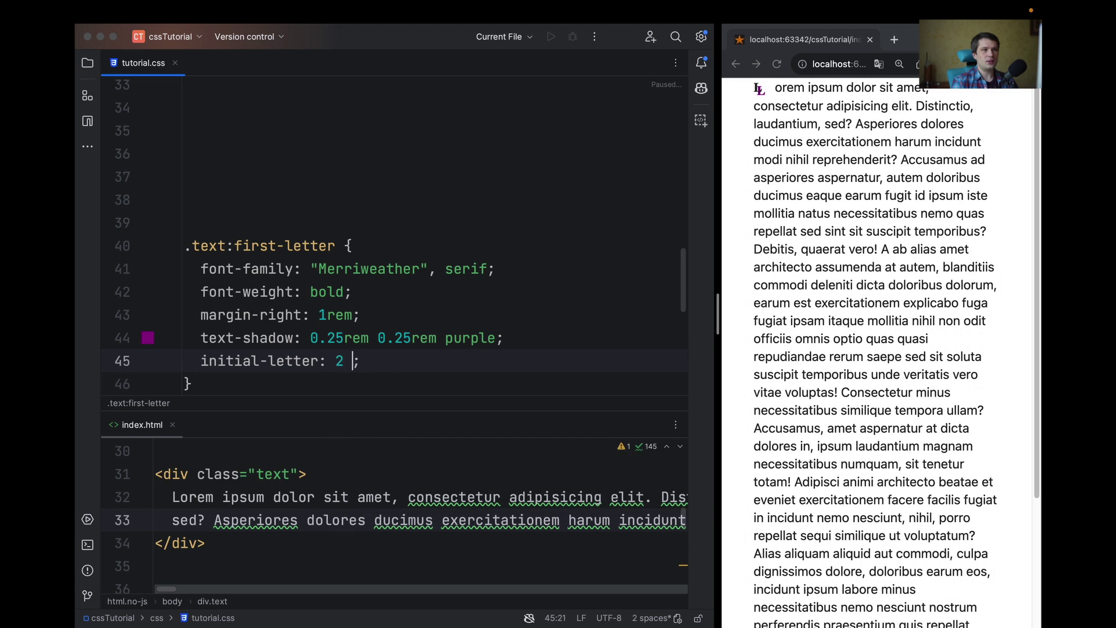
text( 3)
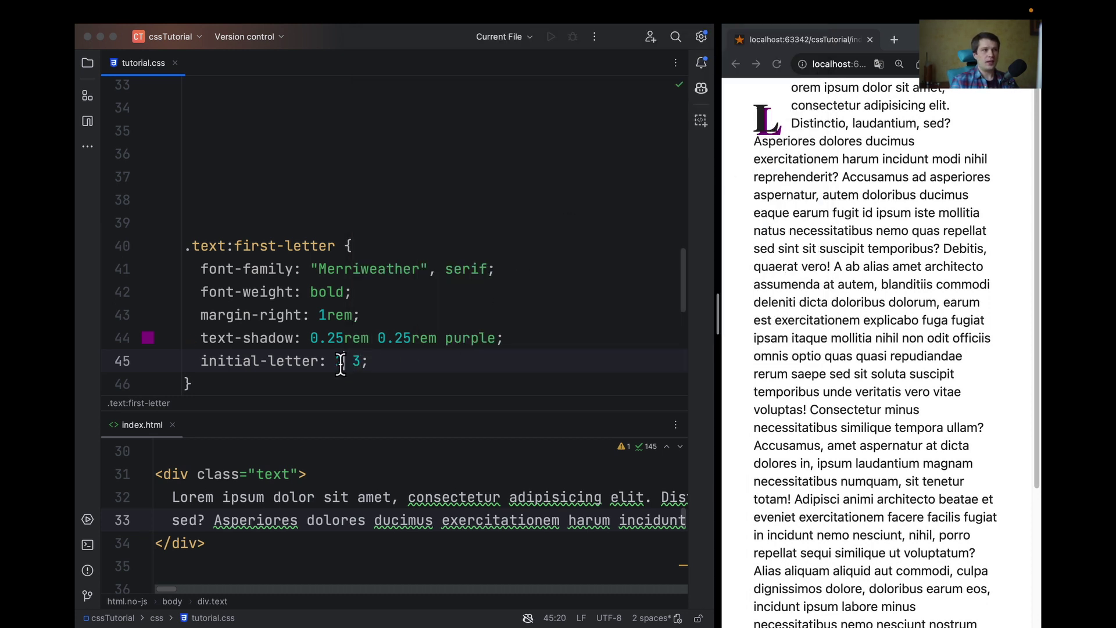
text(4)
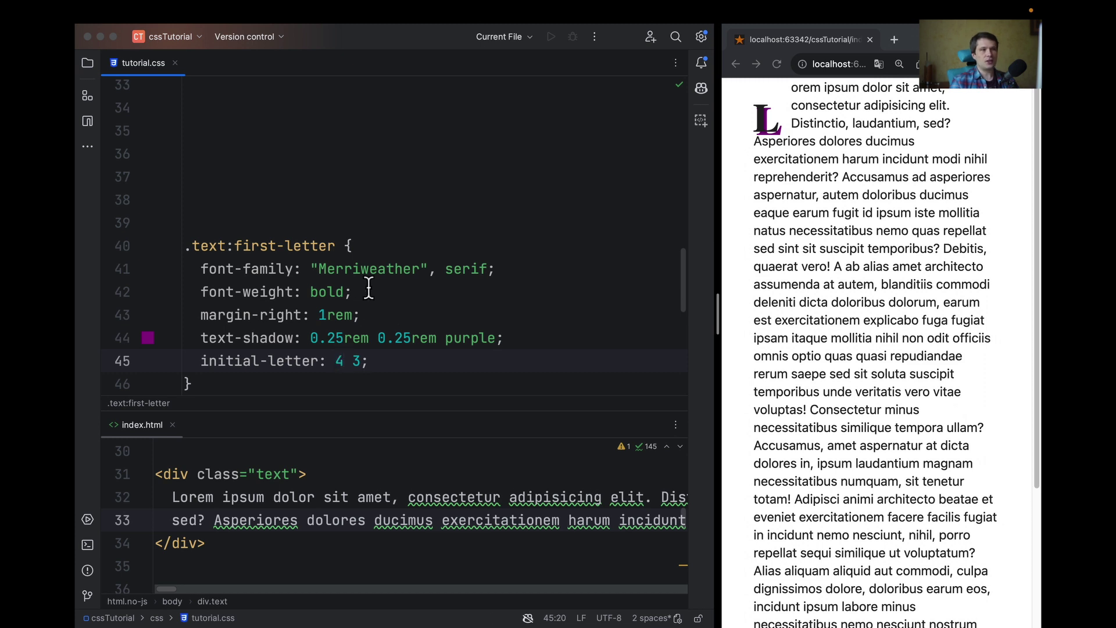